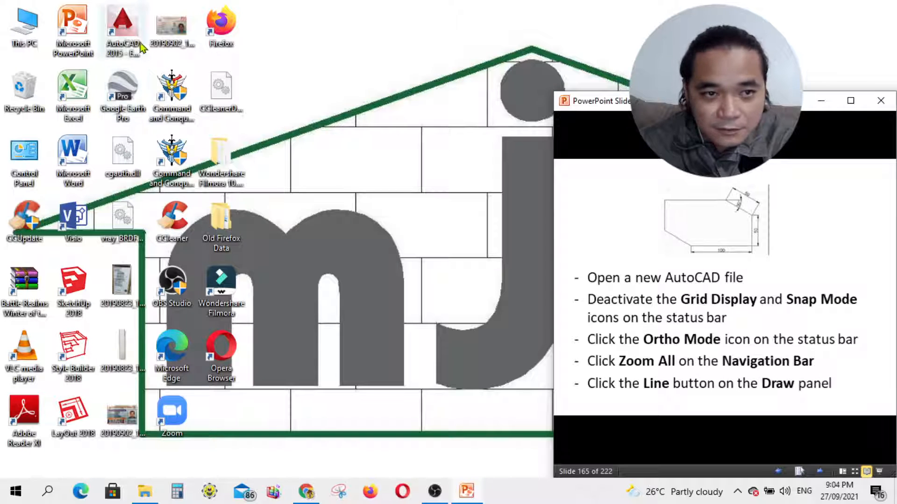
- Launch AutoCAD 2015 and start a new drawing from one of the listed drawing templates
double_click(122, 28)
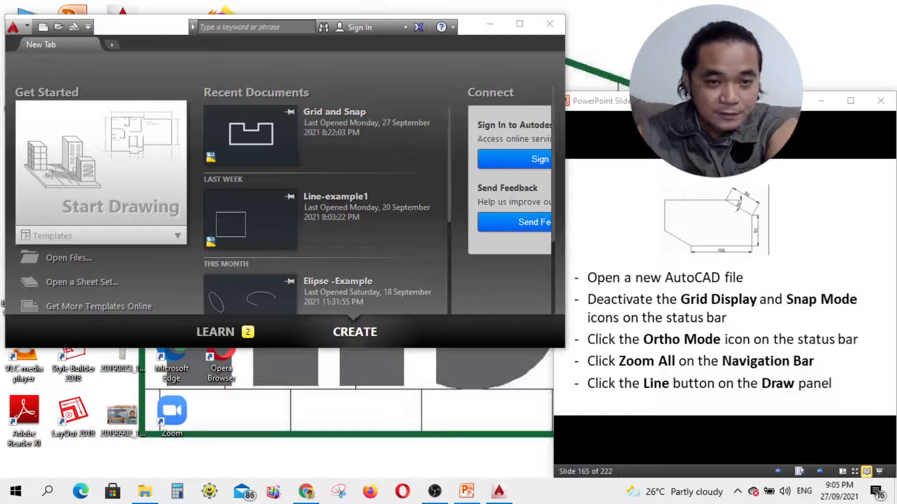
left_click(149, 242)
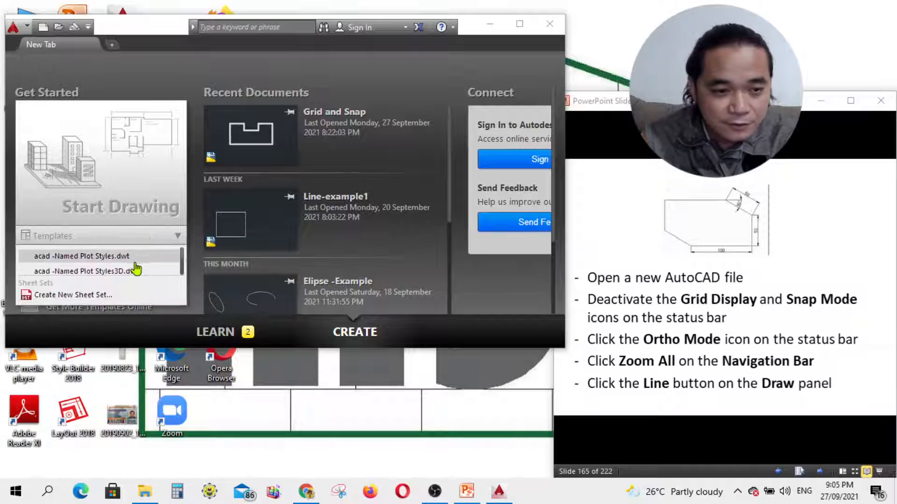
scroll(134, 270, "down", 2)
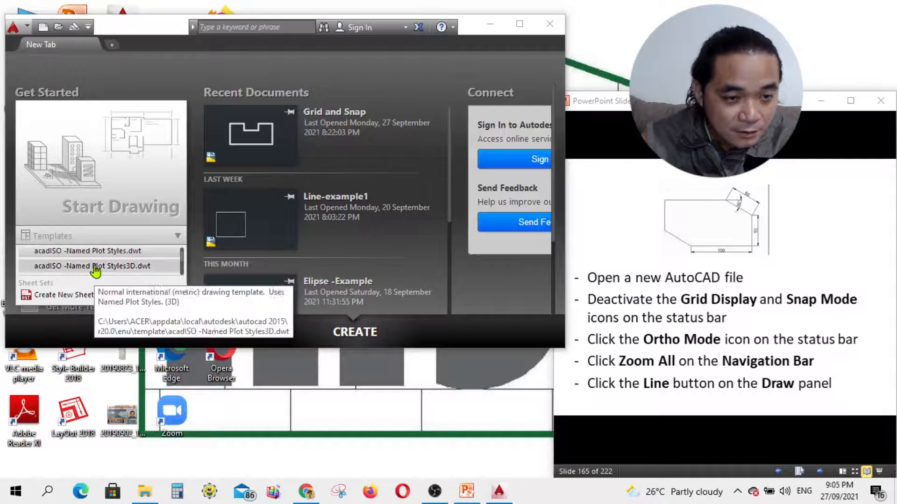
scroll(96, 270, "up", 2)
scroll(110, 240, "down", 2)
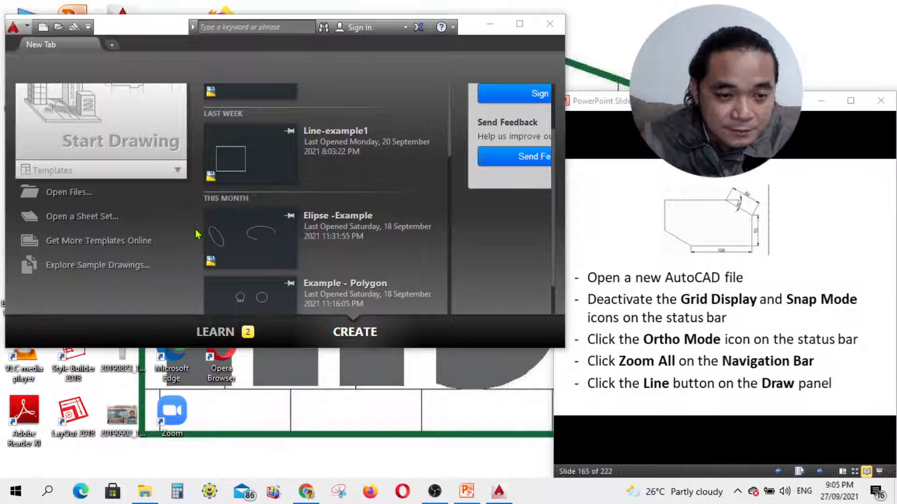
scroll(171, 177, "up", 2)
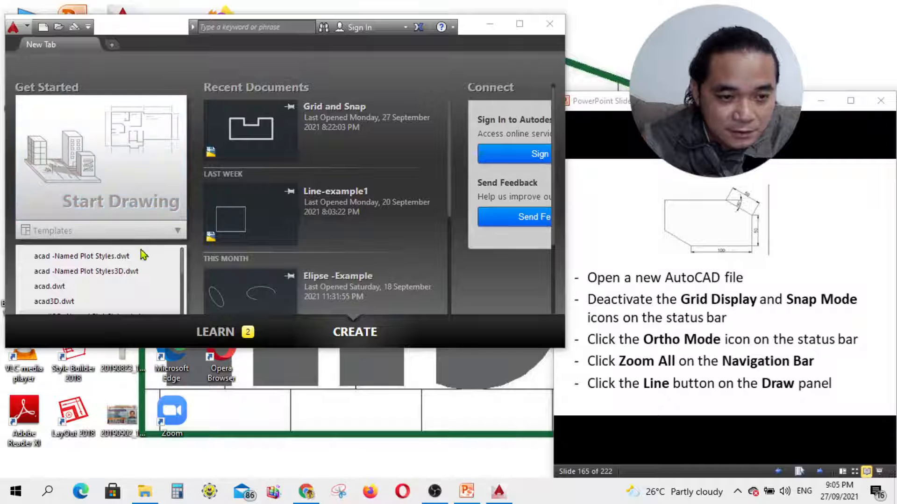
scroll(122, 281, "down", 3)
scroll(120, 287, "down", 2)
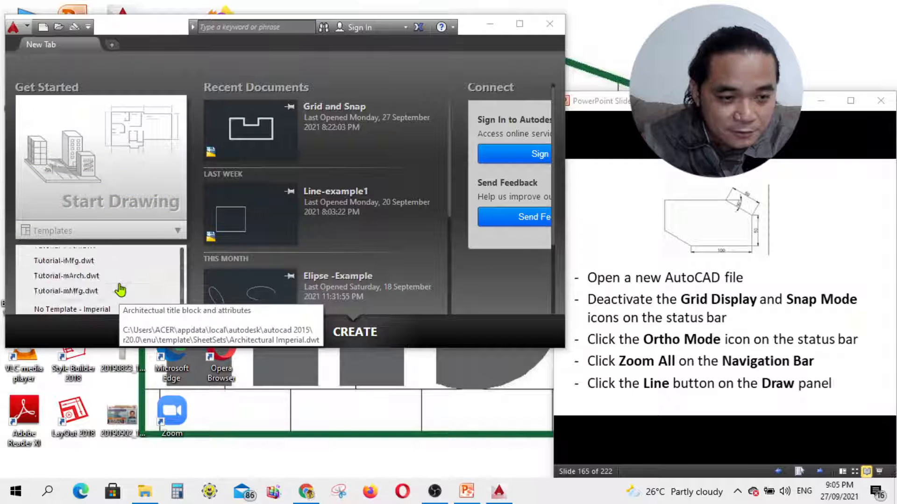
scroll(120, 290, "up", 3)
scroll(112, 278, "down", 3)
scroll(109, 277, "up", 3)
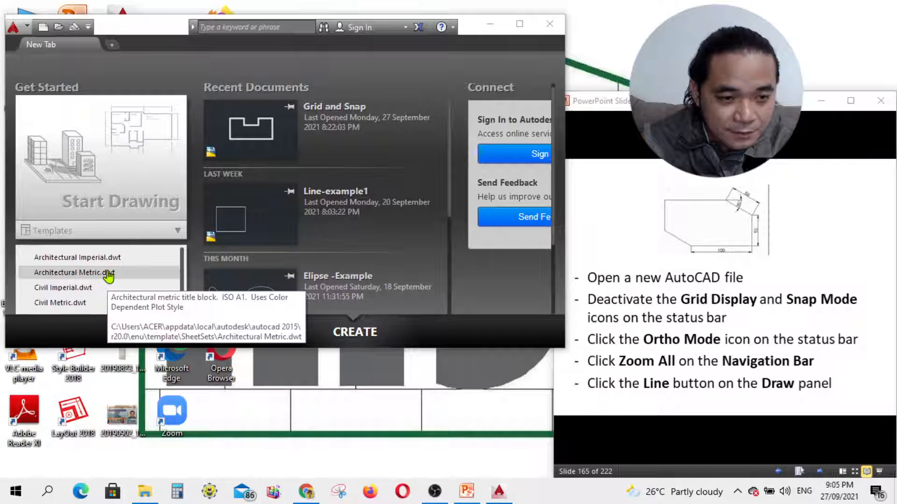
scroll(108, 283, "up", 5)
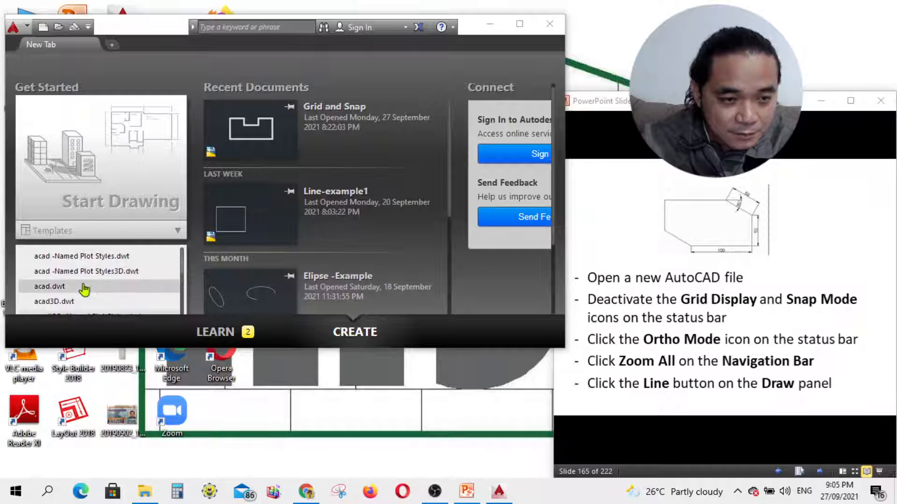
scroll(85, 286, "down", 2)
scroll(88, 287, "down", 3)
scroll(87, 288, "up", 6)
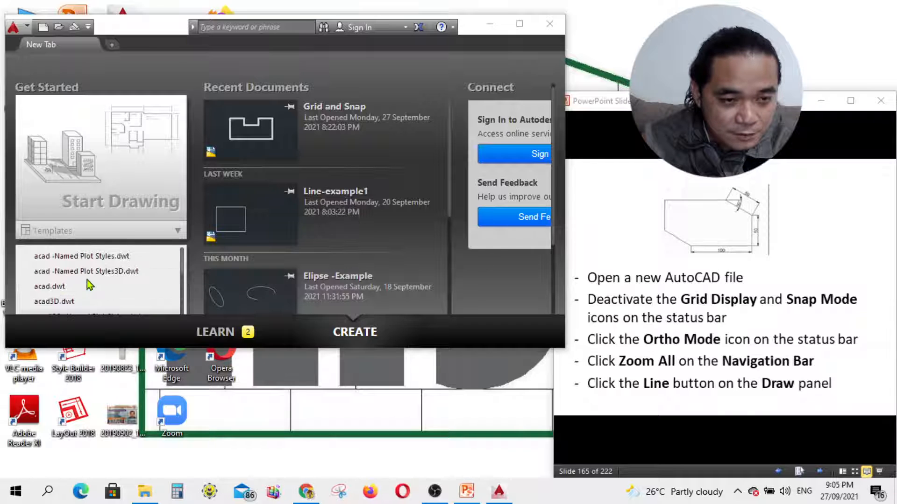
scroll(123, 280, "down", 3)
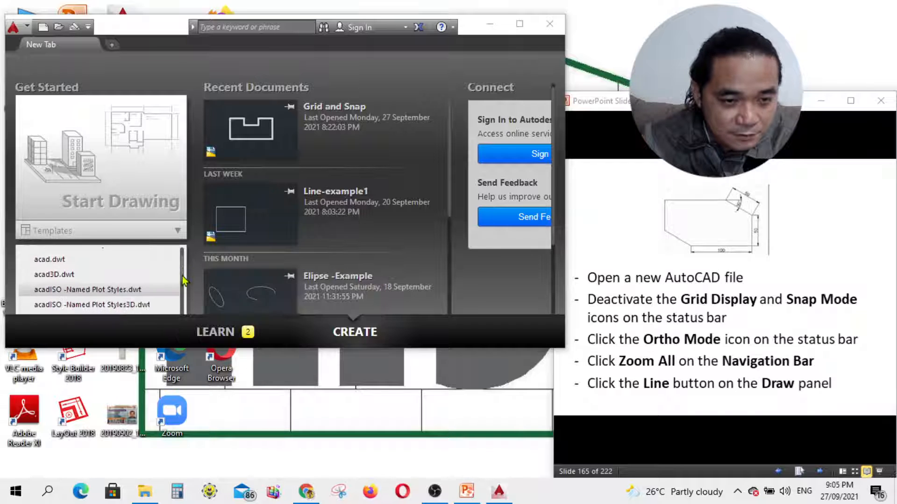
left_click(119, 272)
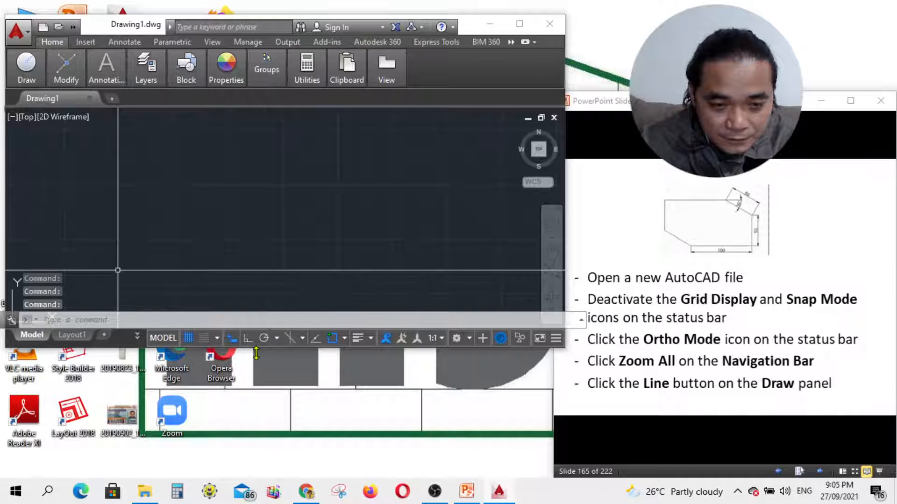
- Enlarge the AutoCAD window vertically so it fills the full screen height beside the instruction slides
left_click_drag(256, 354, 252, 474)
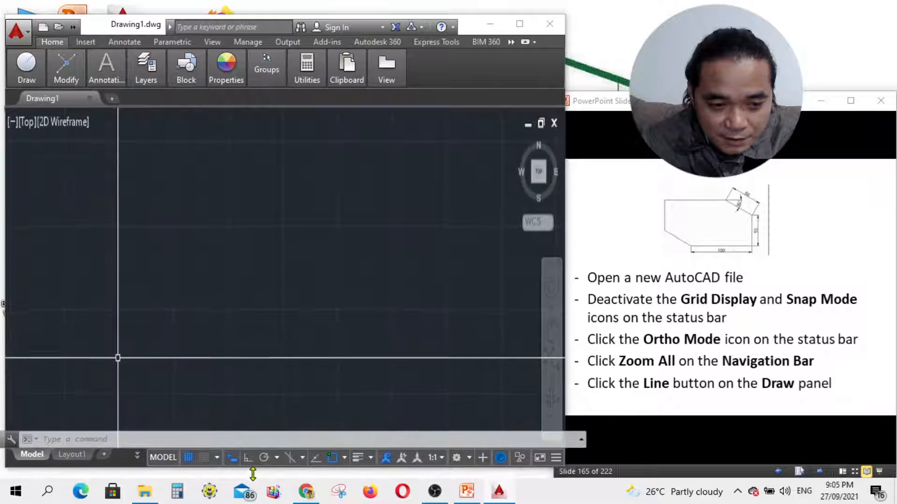
double_click(253, 474)
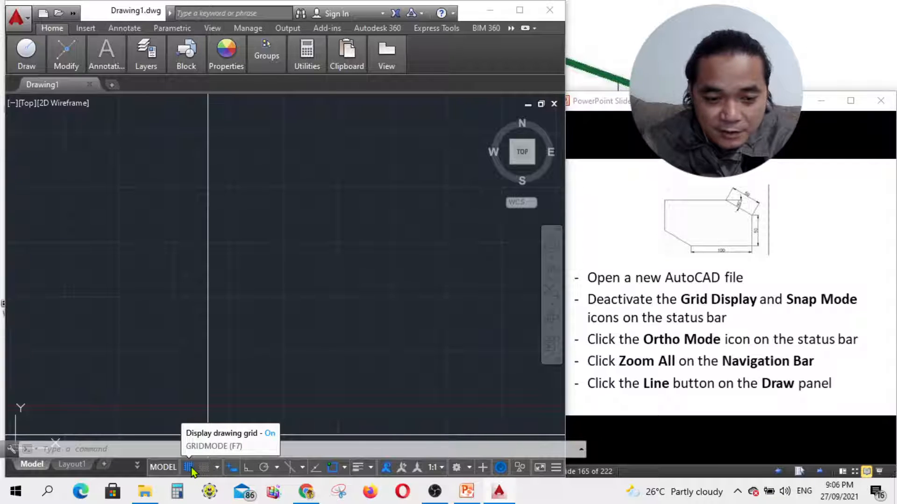
- Turn off grid display and object snap, turn on Ortho mode, and apply Zoom All to the drawing
left_click(189, 468)
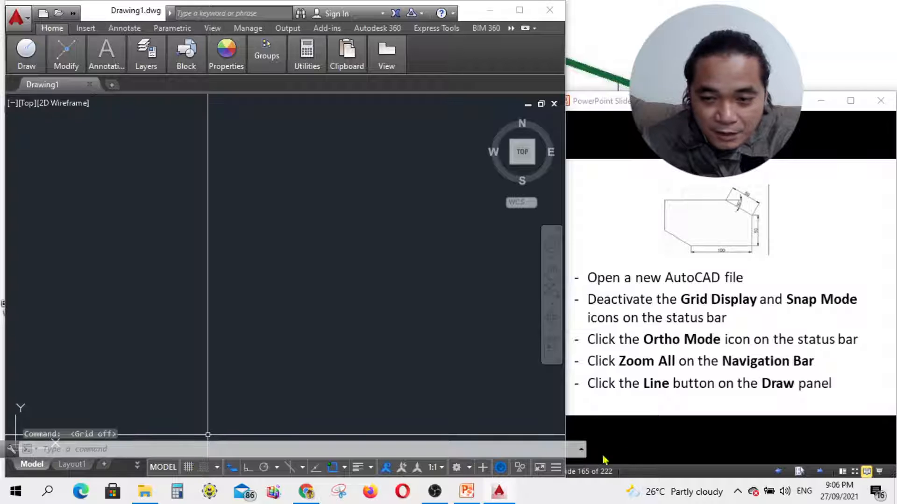
left_click(332, 466)
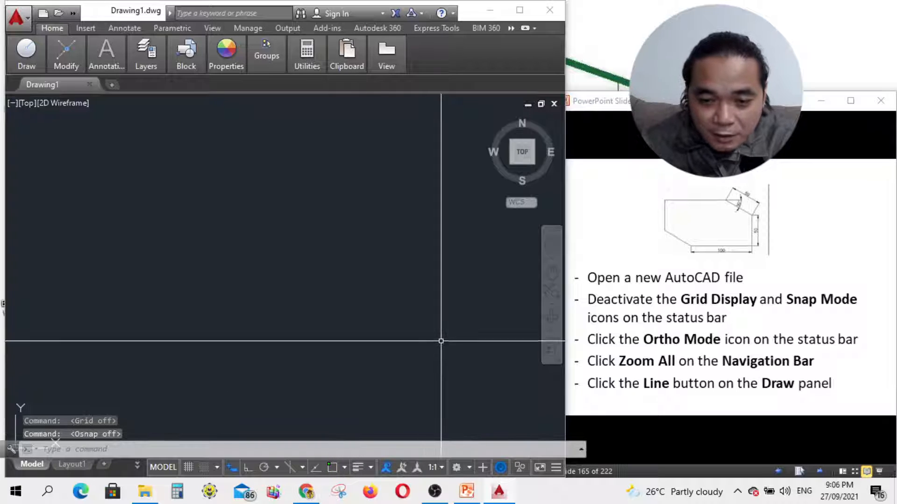
left_click(247, 467)
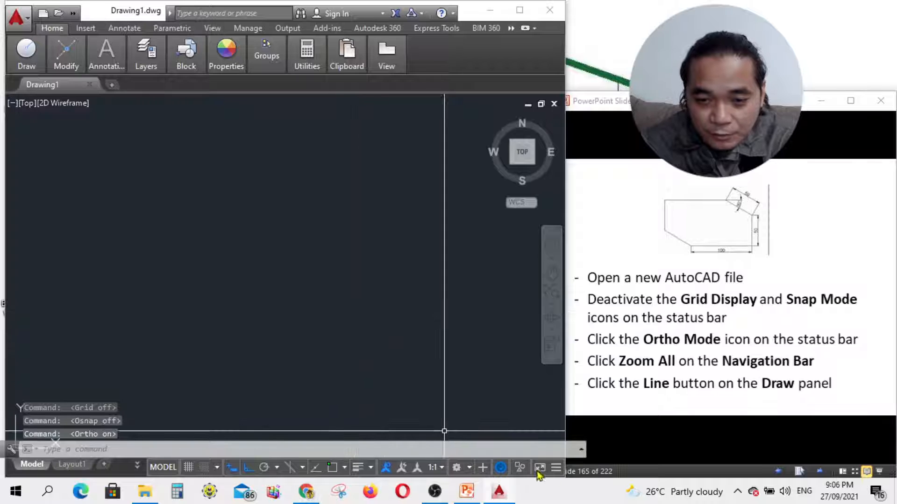
left_click(553, 304)
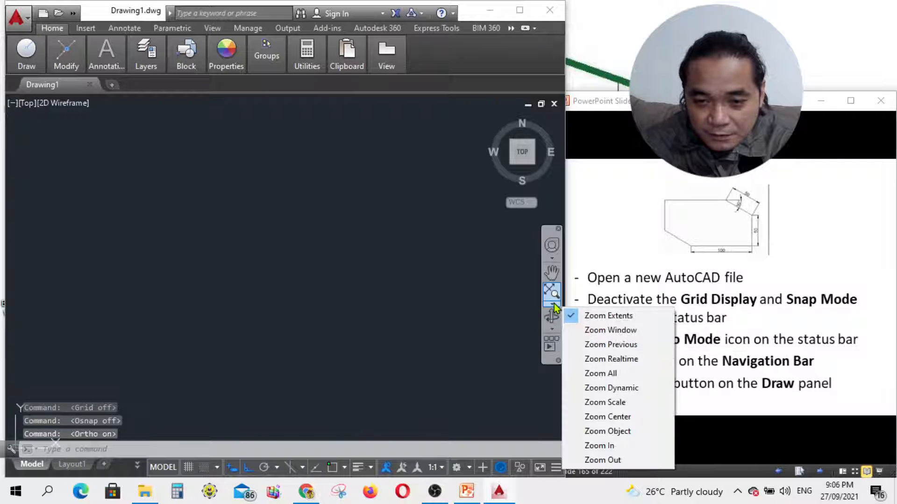
left_click(602, 373)
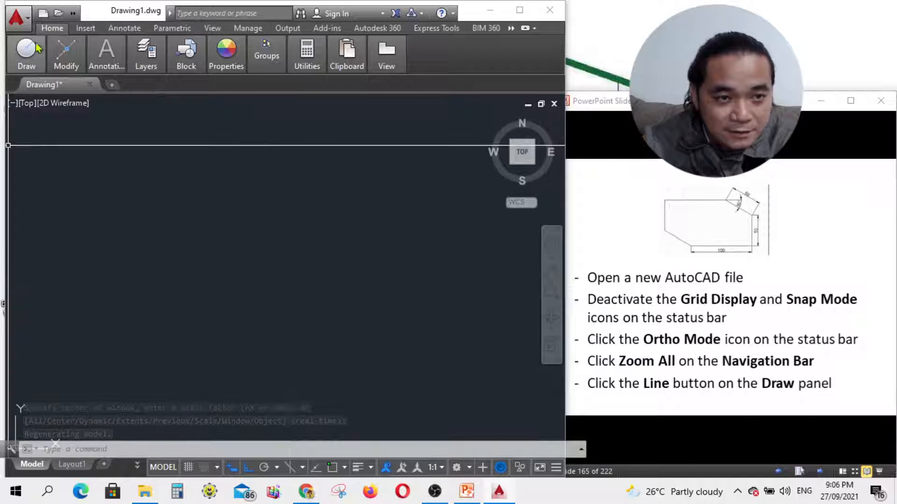
- With the Line command, draw a 100-unit horizontal segment rightward from an arbitrary start point, followed by a 50-unit vertical segment upward
mouse_move(37, 46)
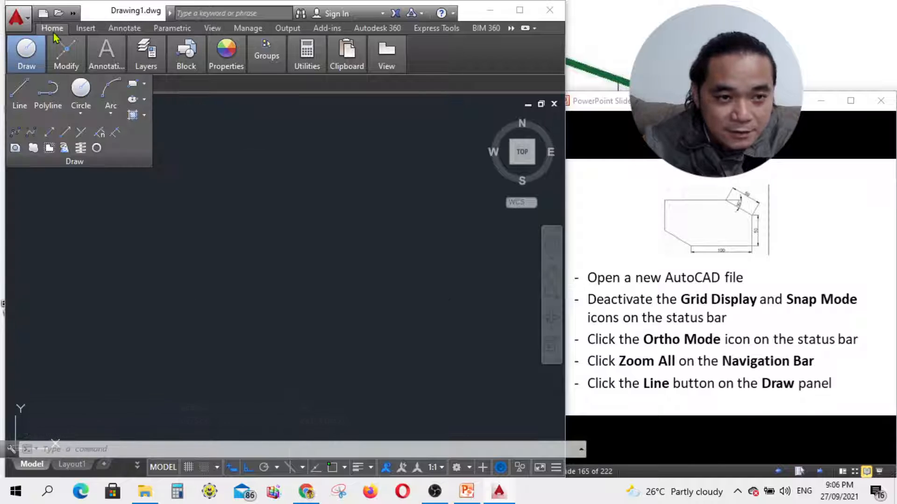
left_click(26, 94)
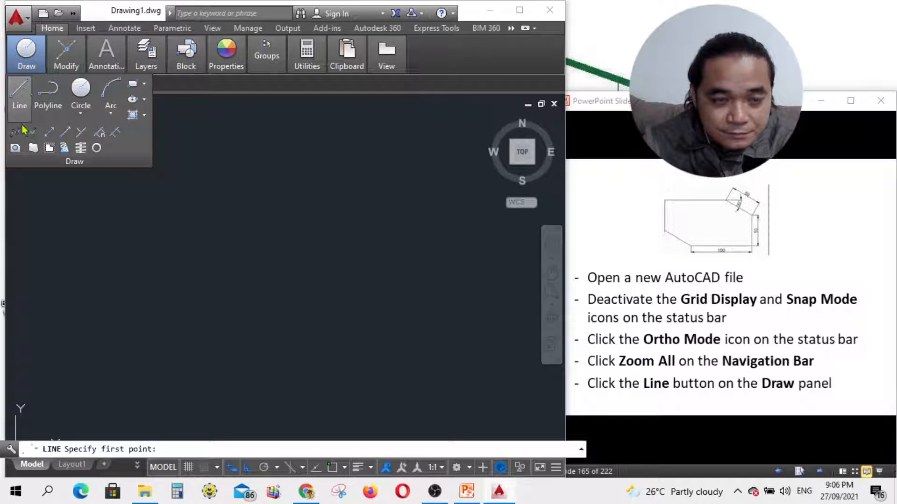
left_click(22, 101)
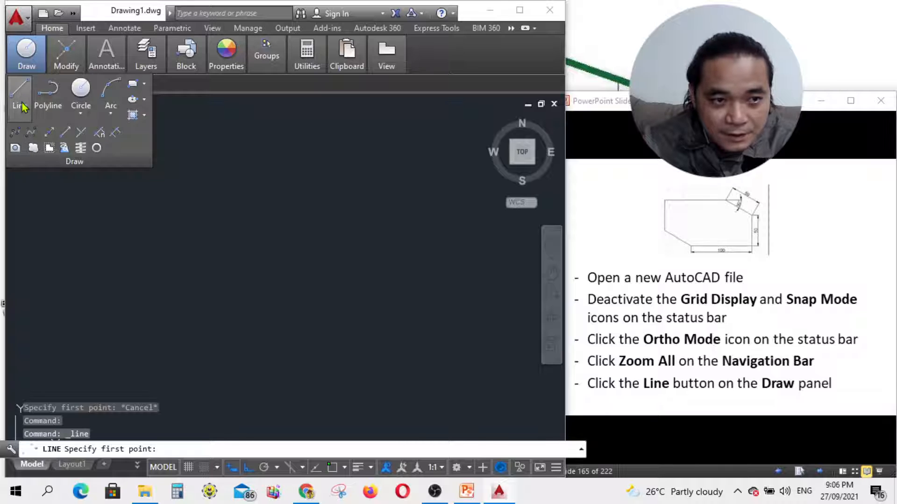
left_click(821, 472)
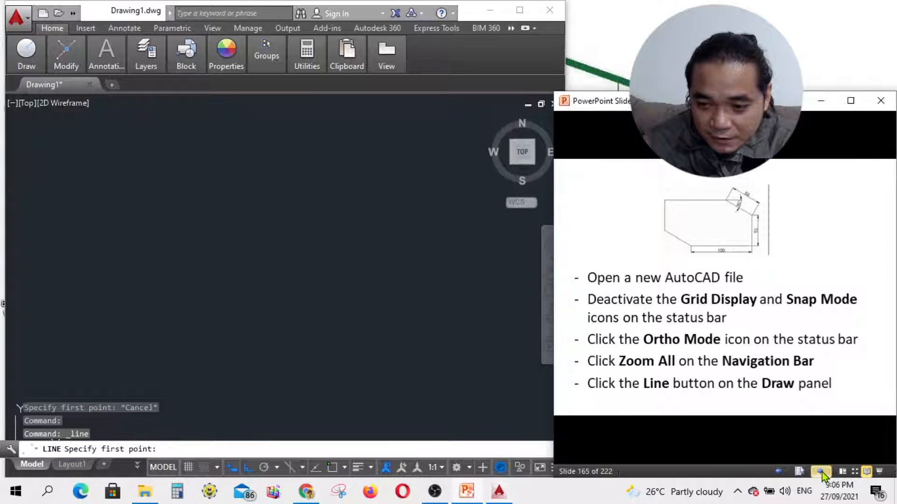
left_click(821, 472)
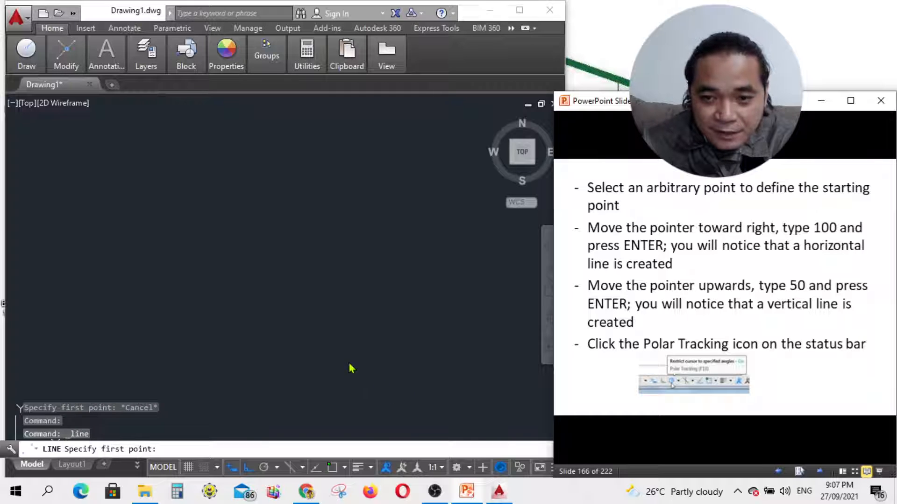
left_click(183, 232)
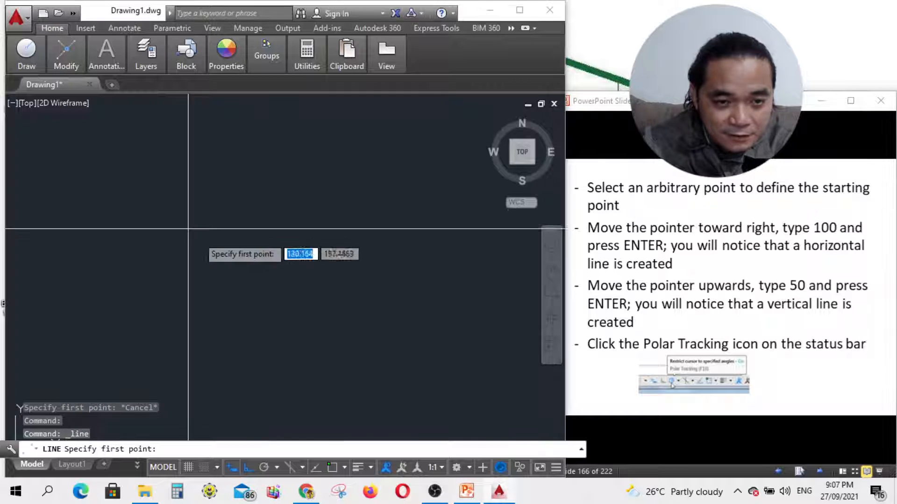
left_click(198, 237)
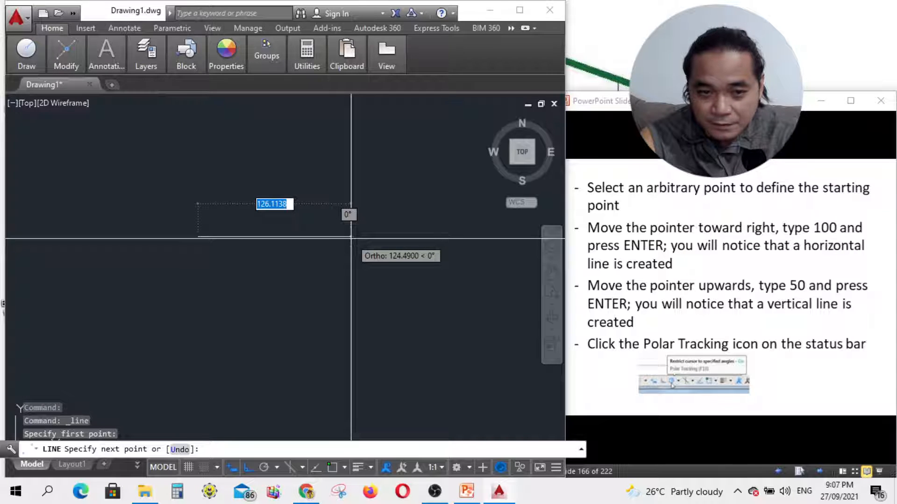
type("100")
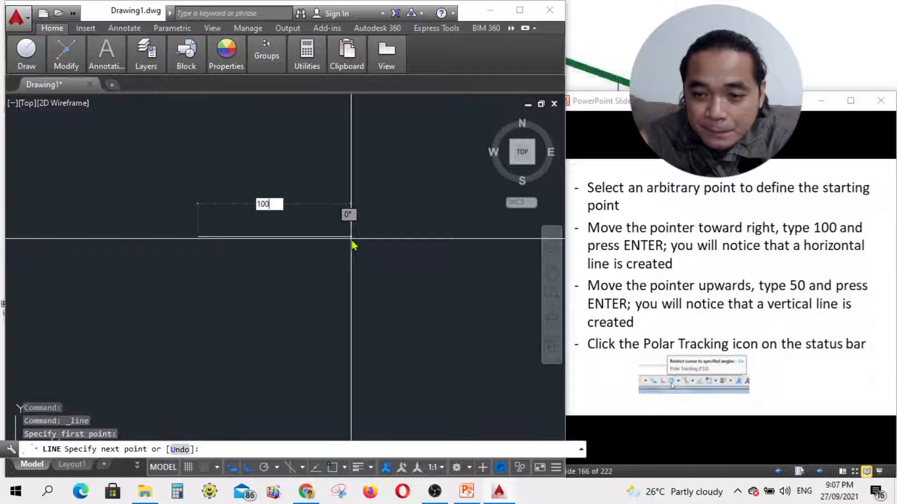
key("Return")
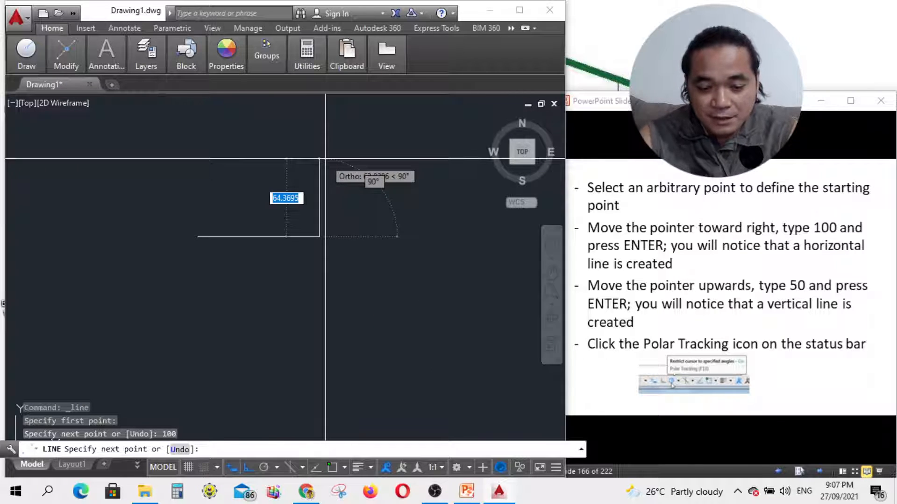
type("50")
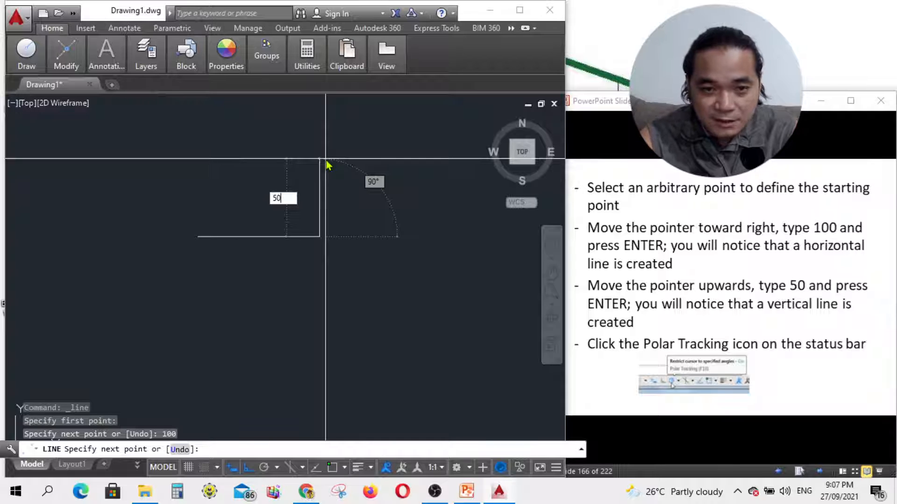
key("Return")
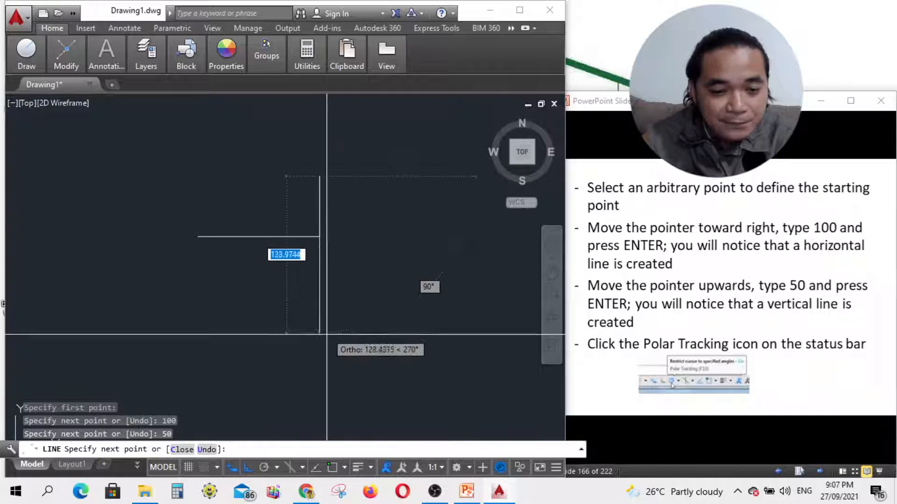
- Turn on Polar Tracking during the Line command, advance the instructions to slide 167, and set the tracking increment to 30 degrees
left_click(265, 471)
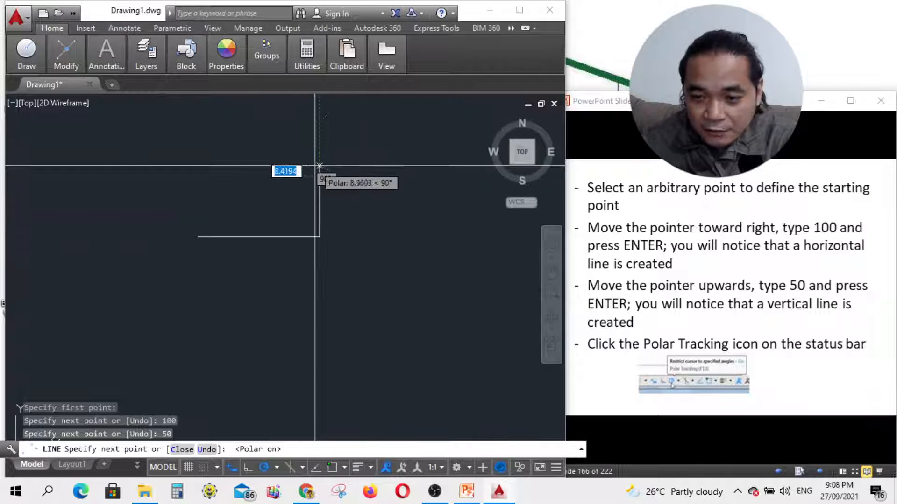
left_click(815, 460)
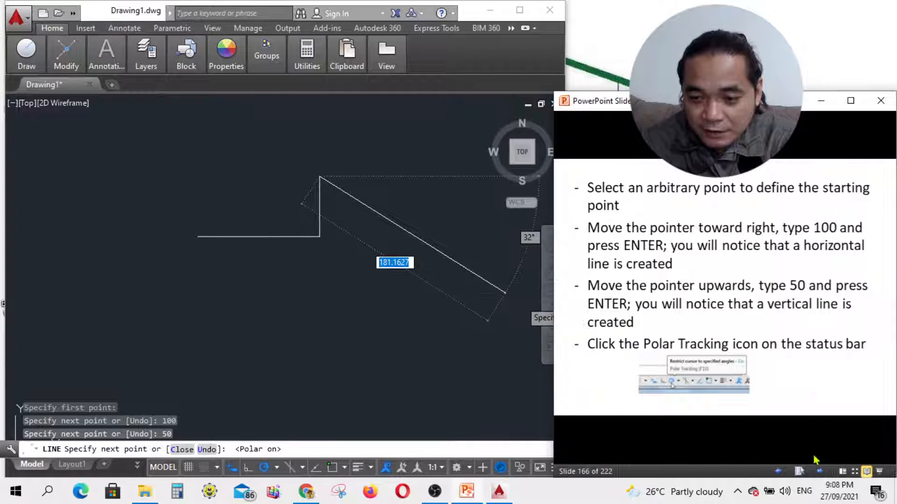
left_click(818, 472)
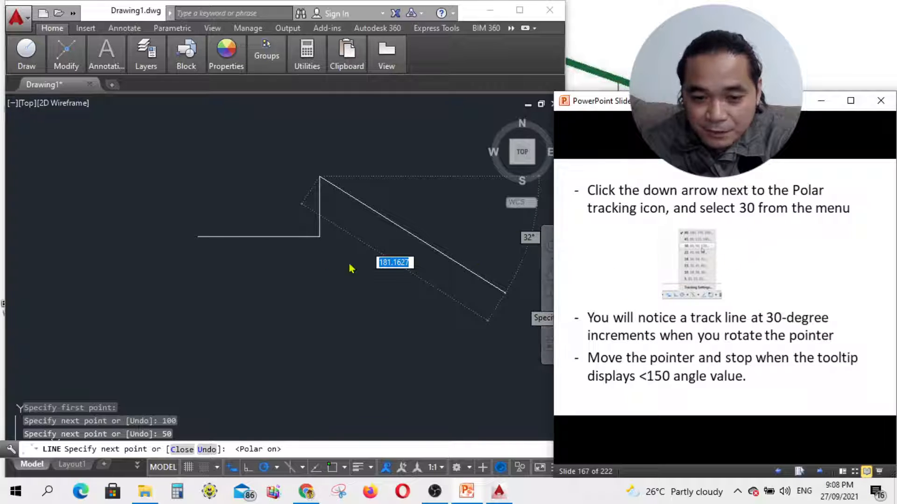
left_click(301, 209)
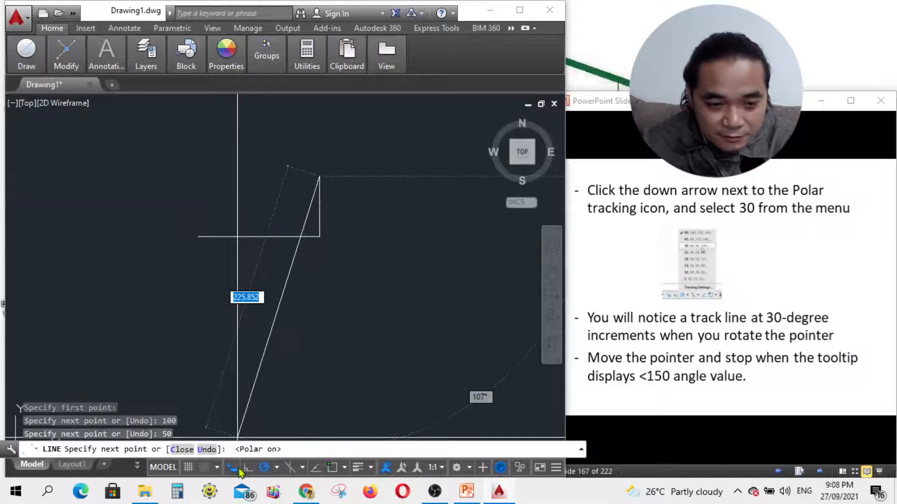
left_click(277, 467)
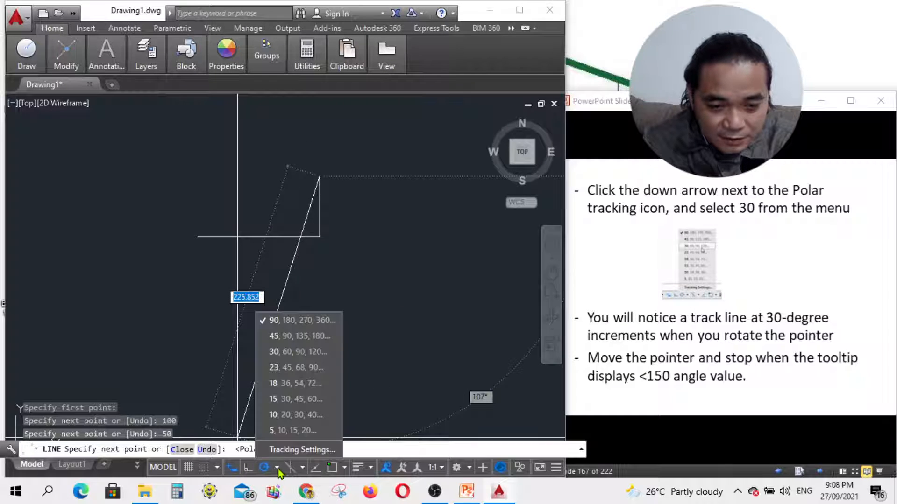
left_click(285, 357)
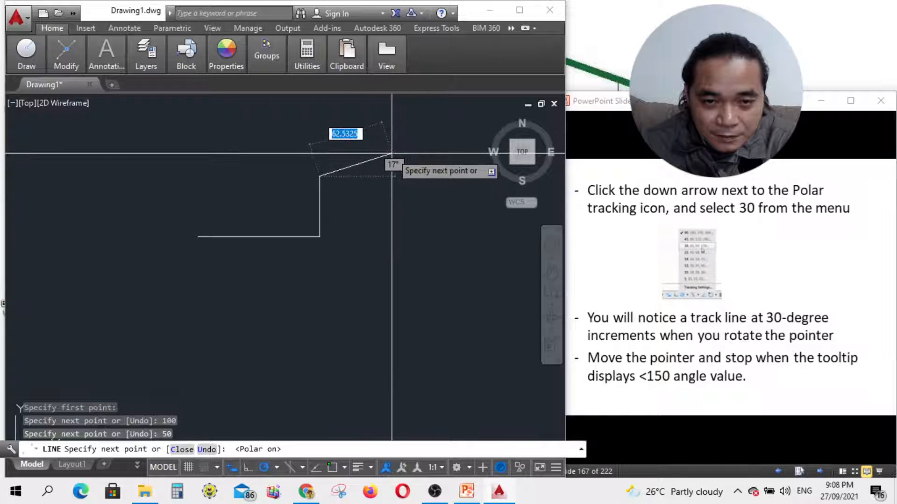
- Review the slides on Ortho mode and Polar Tracking, from the topic introduction forward to slide 167
left_click(782, 473)
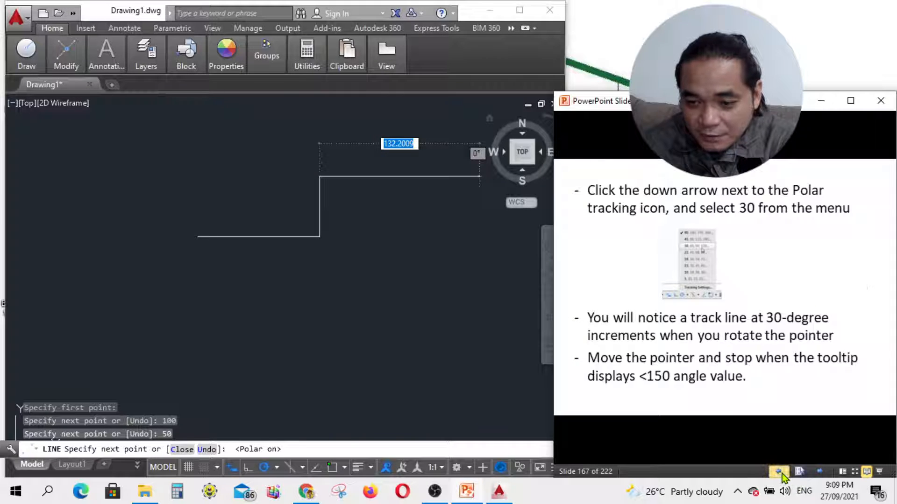
left_click(782, 473)
left_click(778, 471)
left_click(777, 472)
left_click(777, 471)
left_click(778, 472)
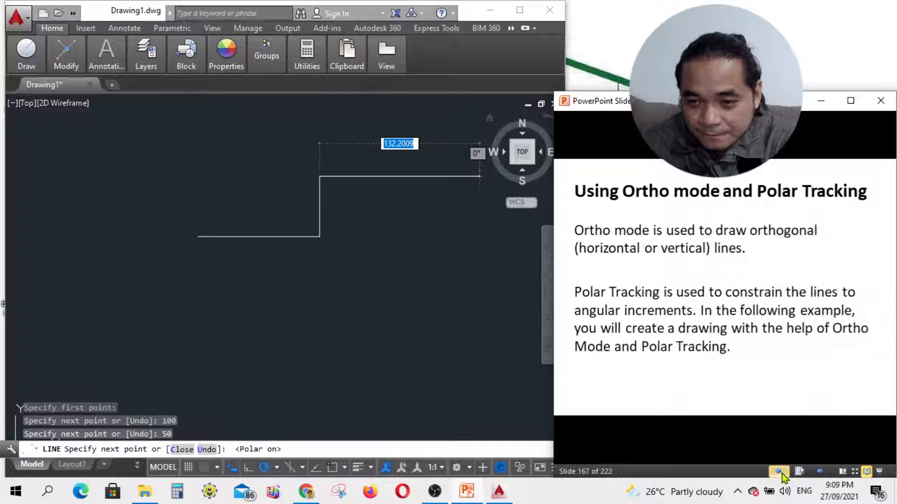
left_click(821, 473)
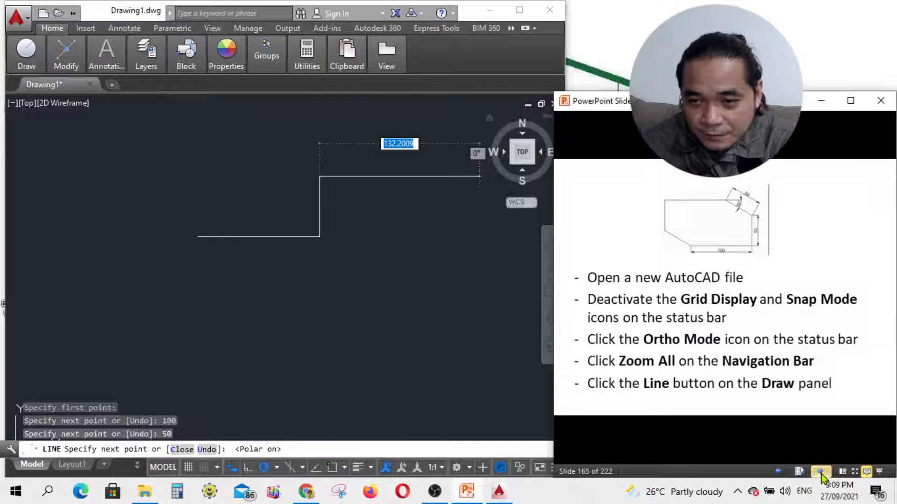
left_click(821, 472)
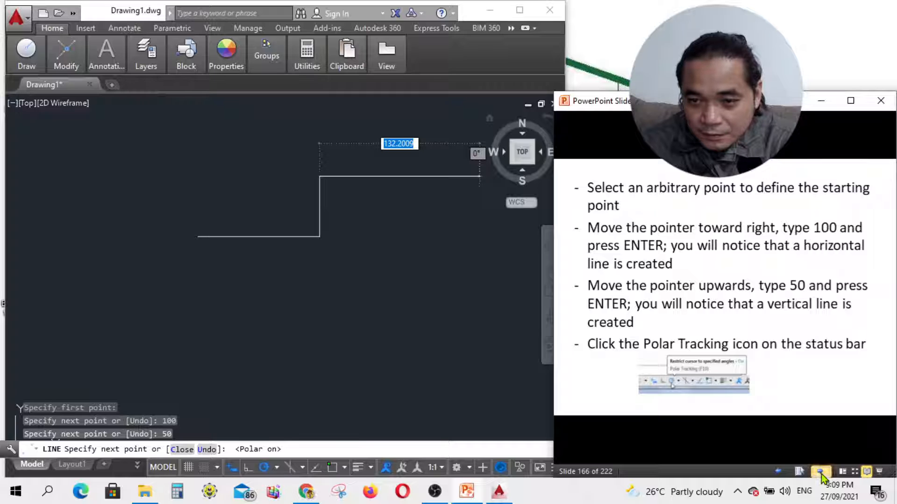
left_click(821, 473)
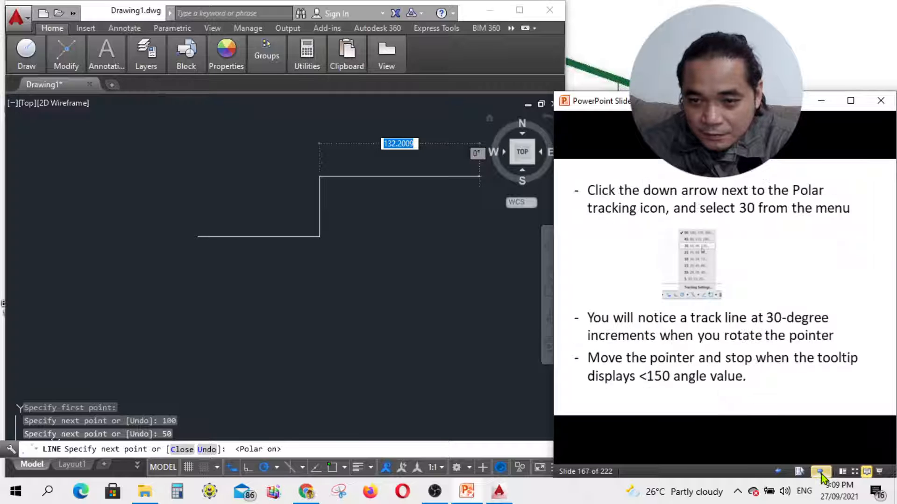
- Advance the instructions to slide 168 and add a 50-unit line segment along the 150-degree polar track
left_click(353, 210)
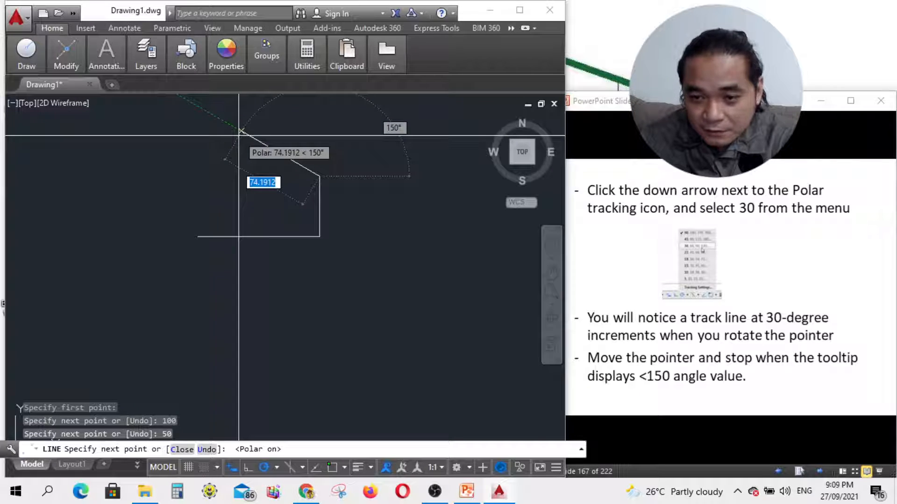
left_click(721, 394)
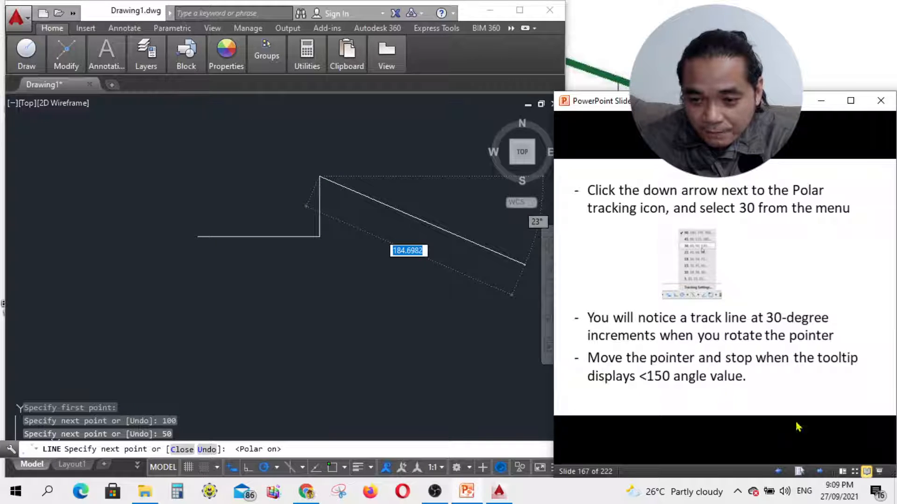
left_click(815, 472)
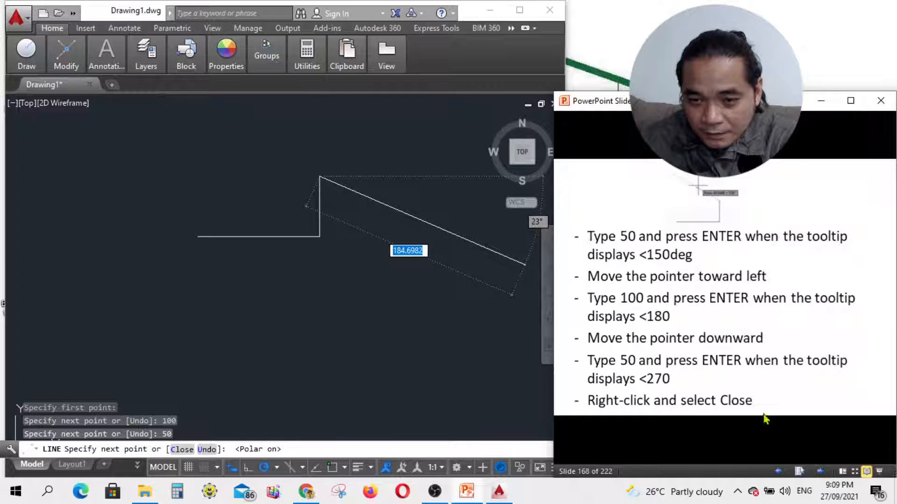
left_click(326, 205)
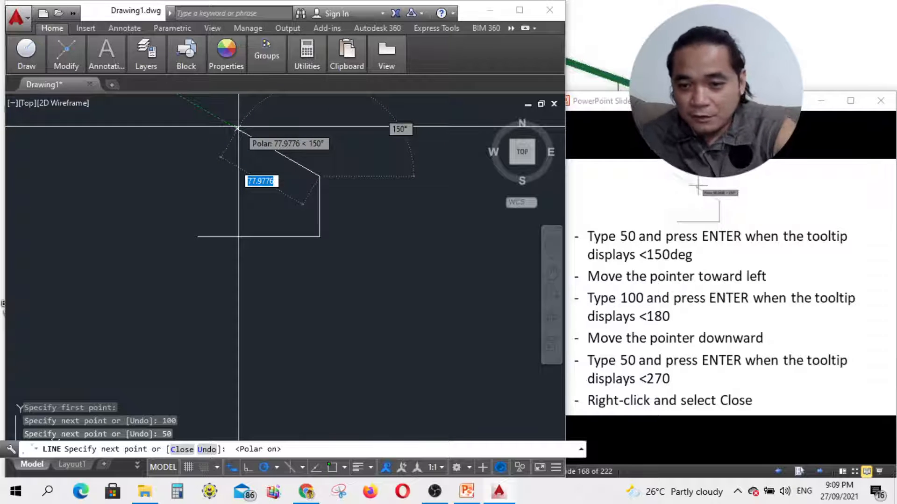
type("50")
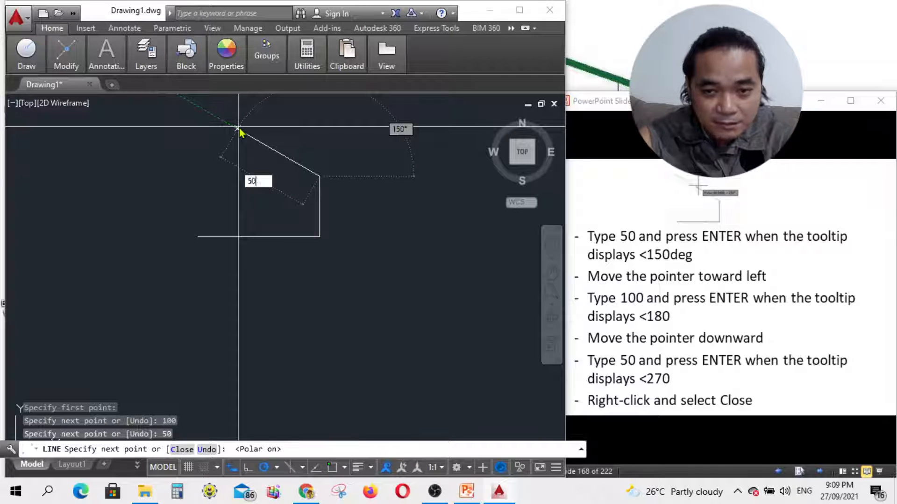
key("Return")
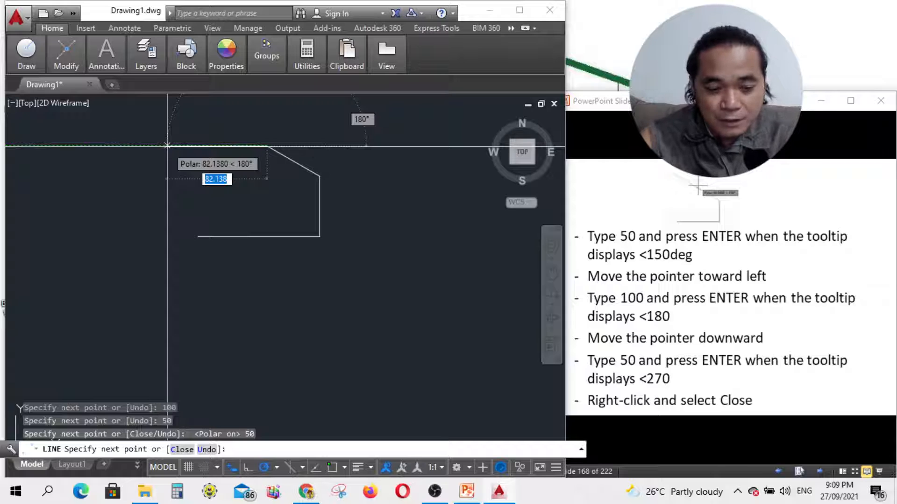
- Continue the outline with a 100-unit horizontal segment leftward along the 180-degree polar track
type("1")
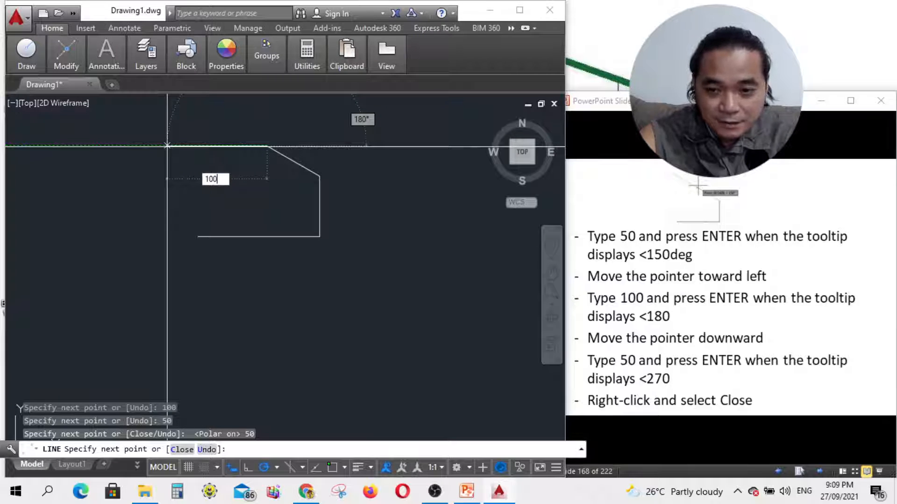
type("00")
key("Return")
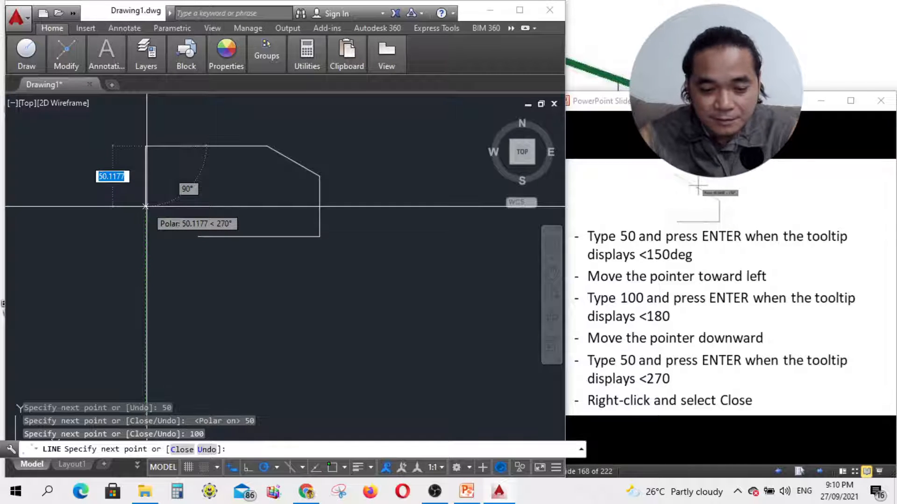
- Draw a 50-unit segment downward at 270 degrees and finish the outline with the Line command's Close option
type("50")
key("Return")
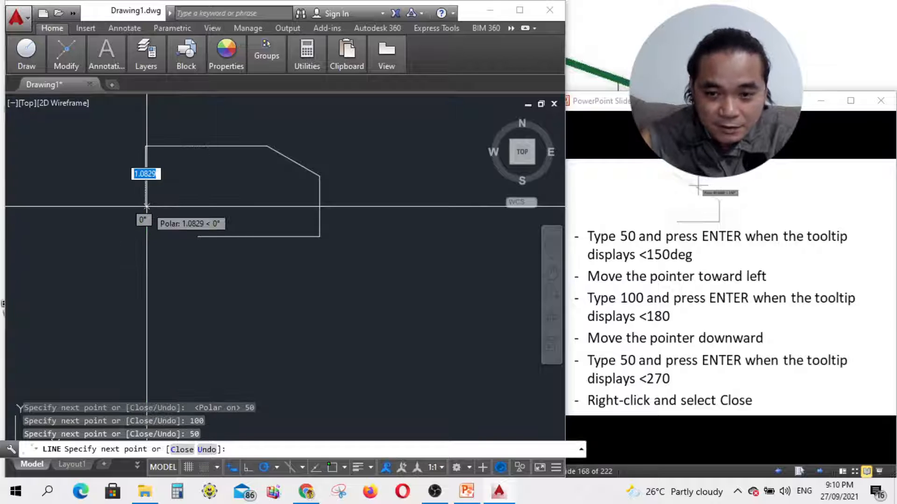
right_click(189, 229)
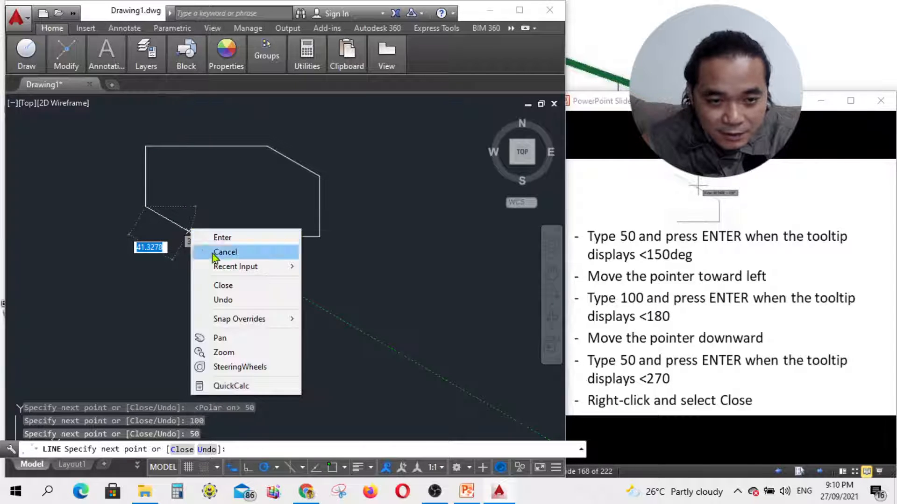
left_click(222, 286)
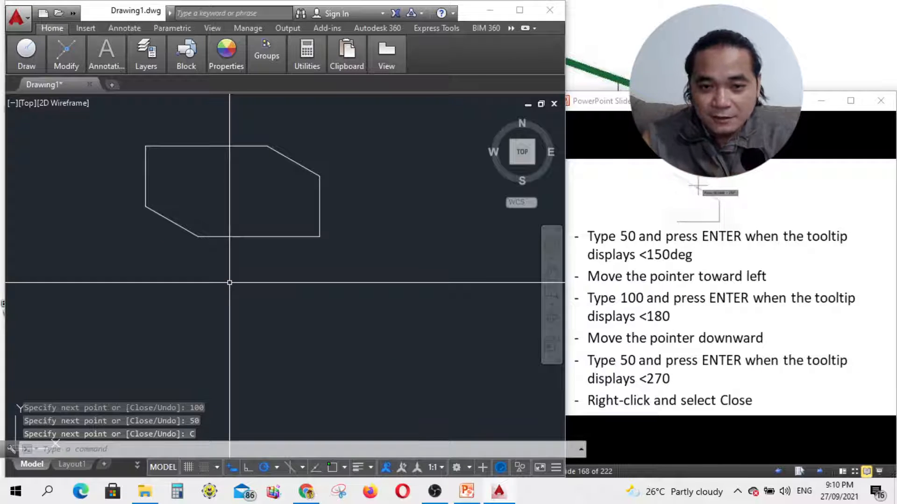
- Review the exercise slides against the finished outline, from the dimensioned figure forward to slide 169 on using layers
left_click(778, 471)
left_click(778, 471)
left_click(778, 470)
left_click(778, 471)
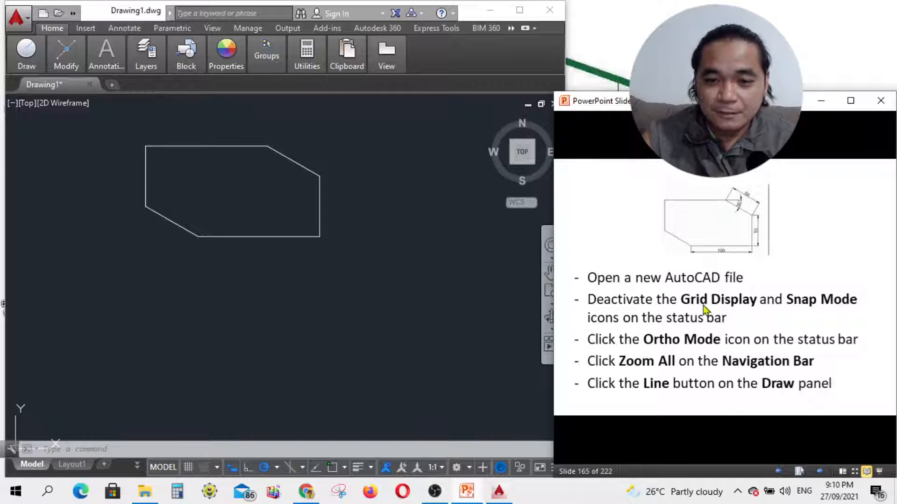
left_click(823, 472)
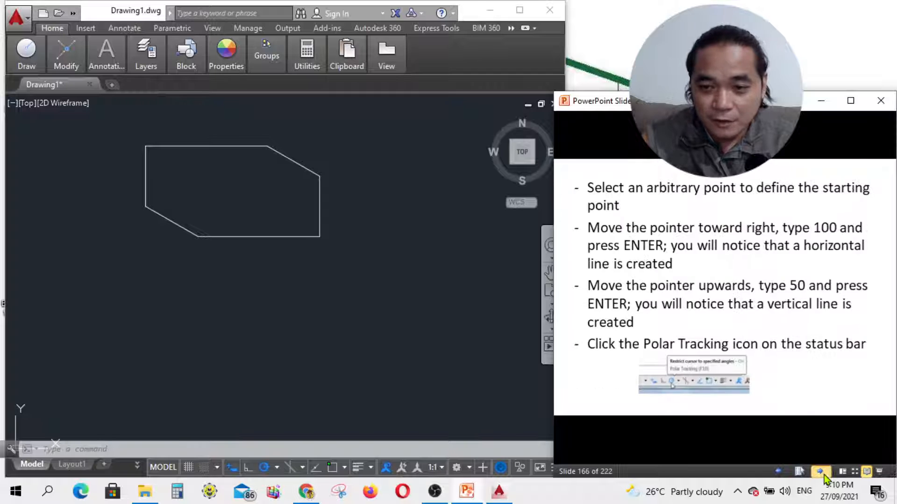
left_click(823, 473)
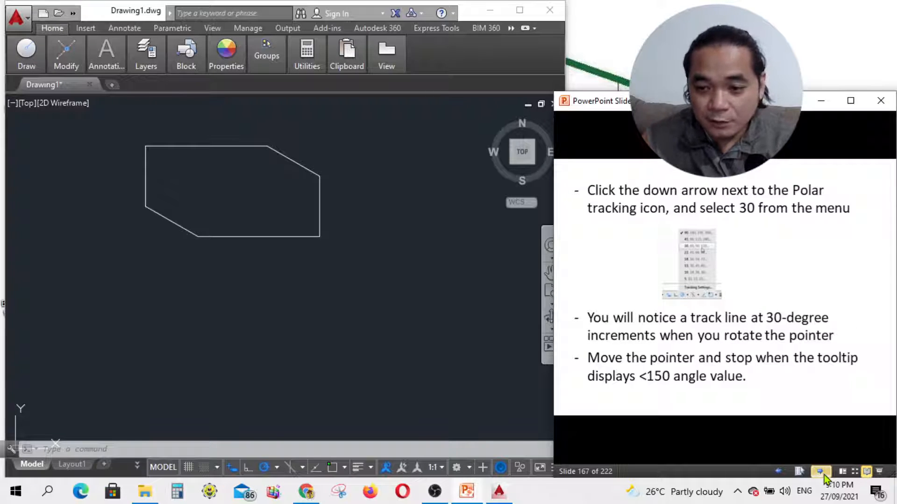
left_click(822, 473)
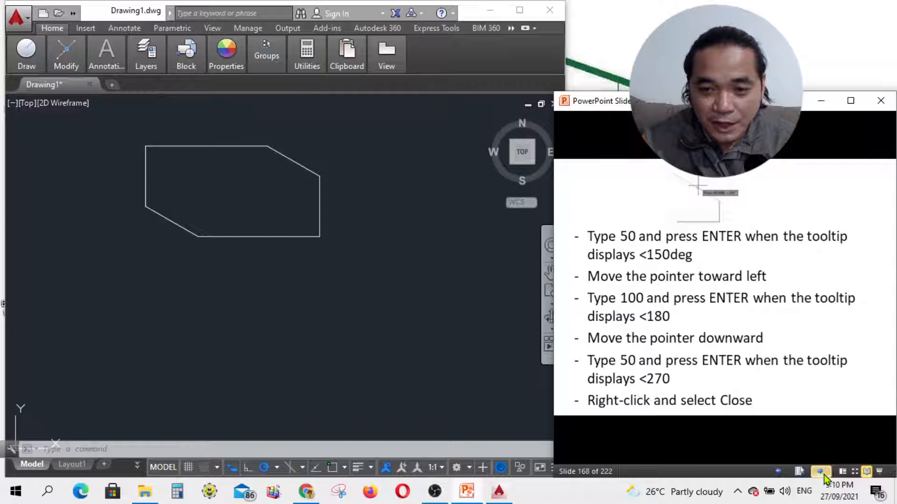
left_click(823, 472)
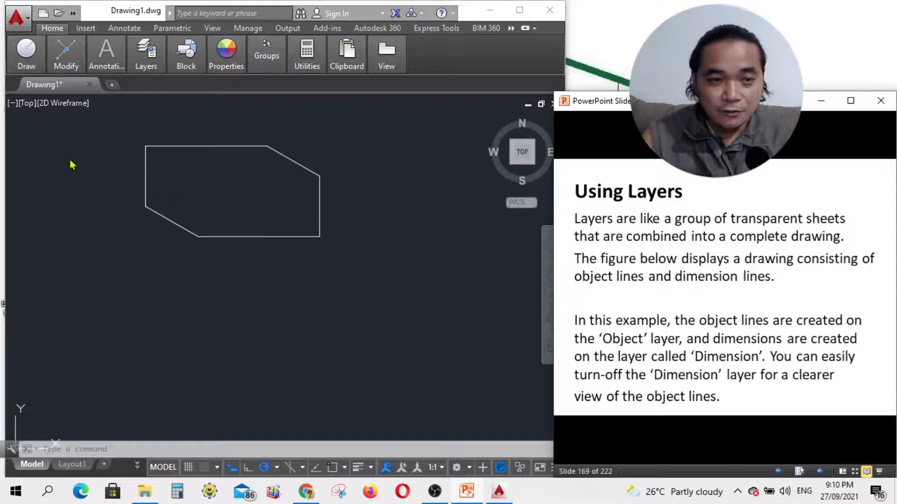
- Start Save As for the drawing and browse on drive E: to inhinyerong cowboy > Learning Sessions > AutoCAD > Exercises
left_click(30, 22)
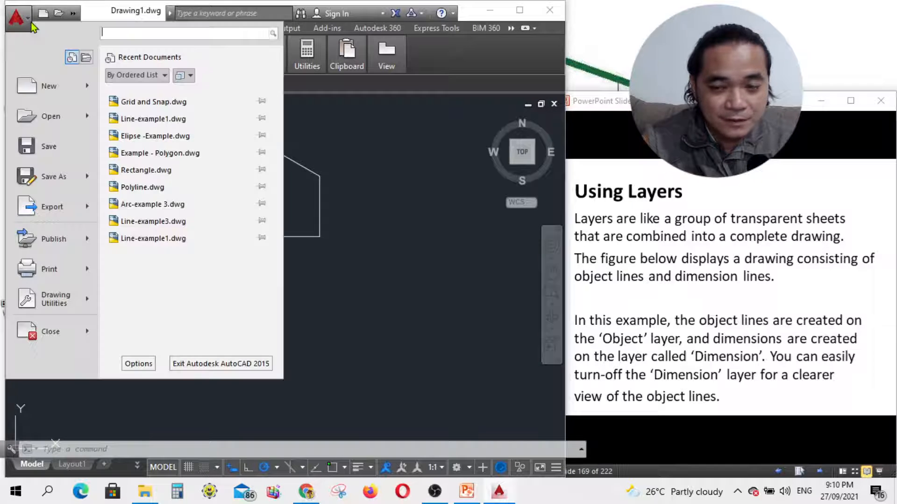
left_click(47, 177)
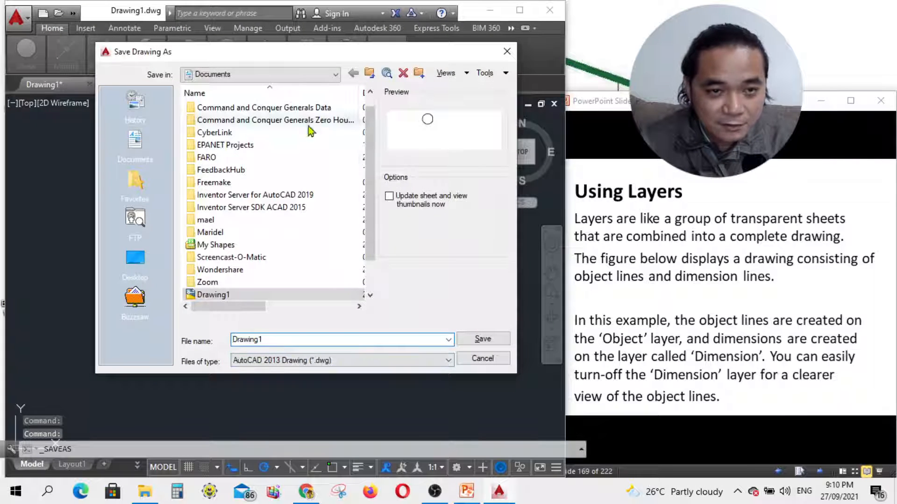
left_click(256, 75)
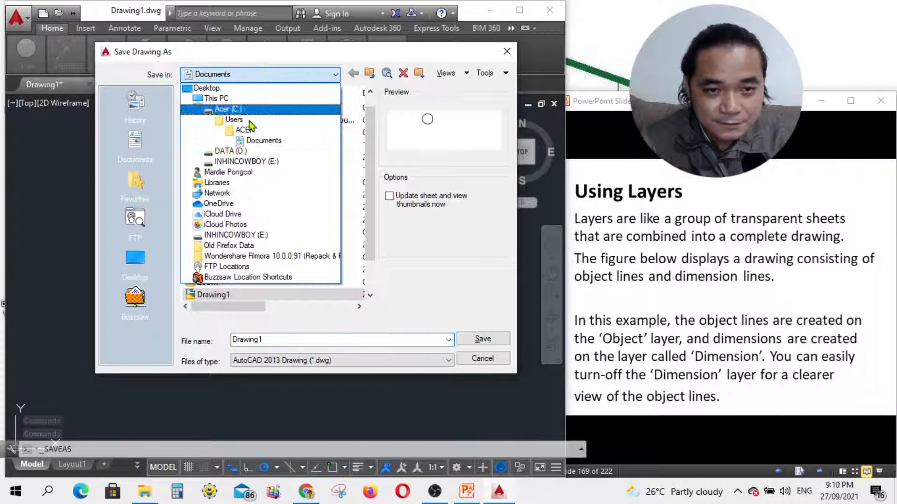
left_click(246, 160)
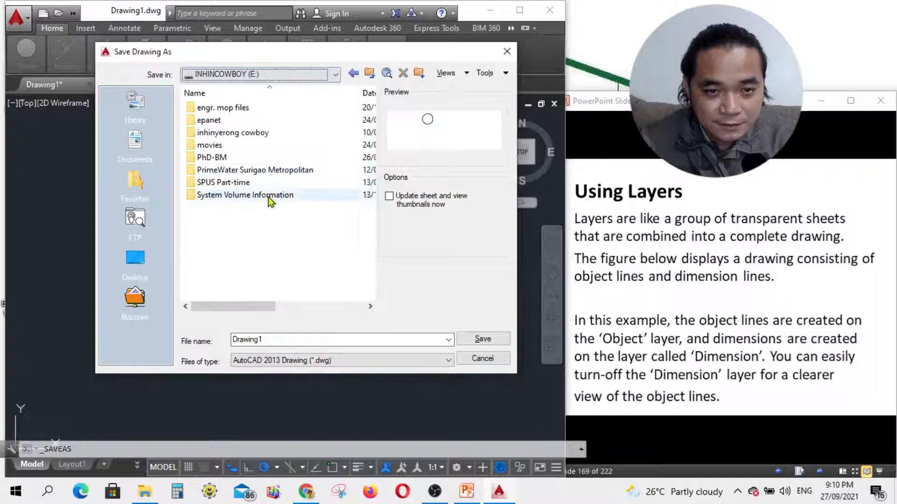
double_click(213, 132)
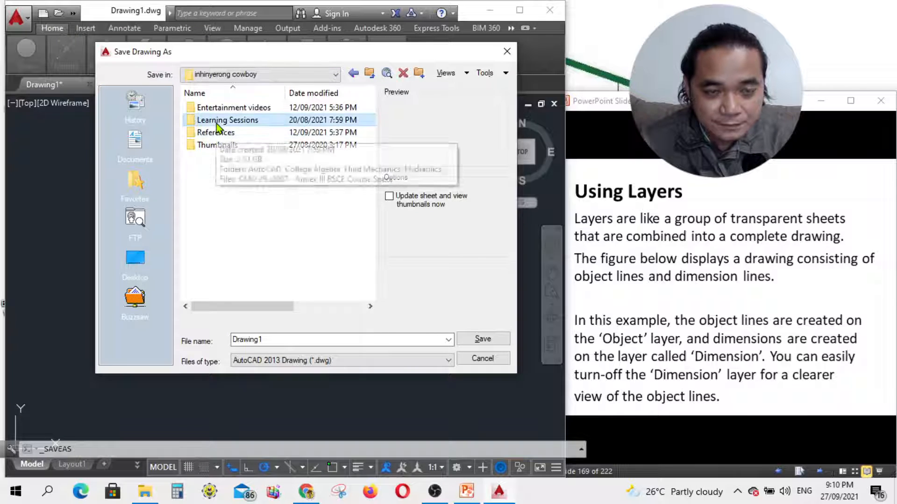
double_click(217, 123)
double_click(213, 111)
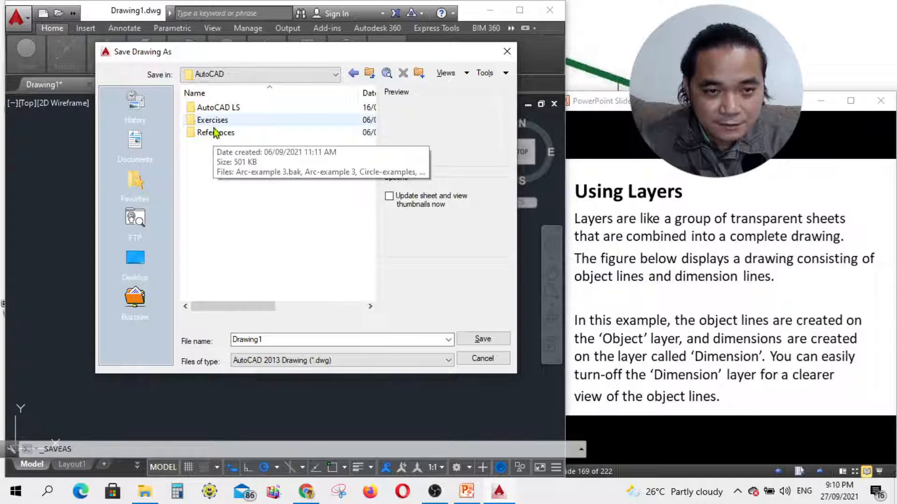
left_click(216, 121)
double_click(213, 120)
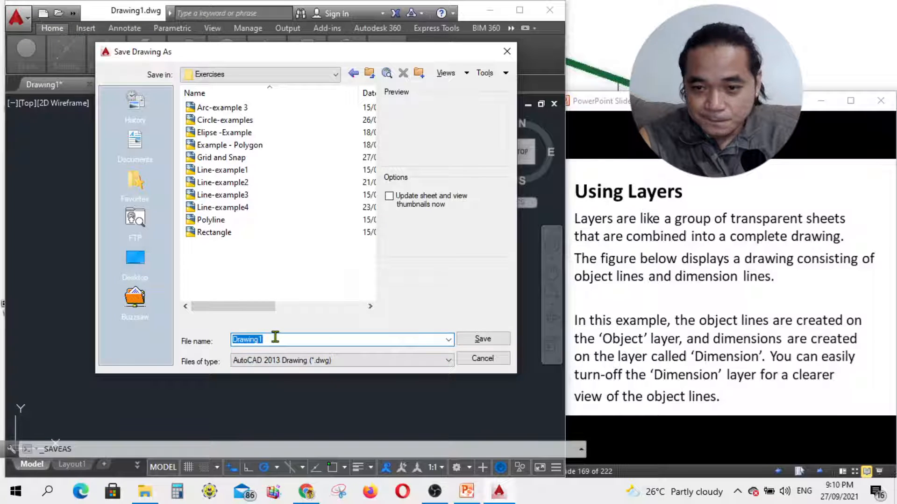
- Name the drawing "Ortho and Polar" and save it in the Exercises folder
type("Ort")
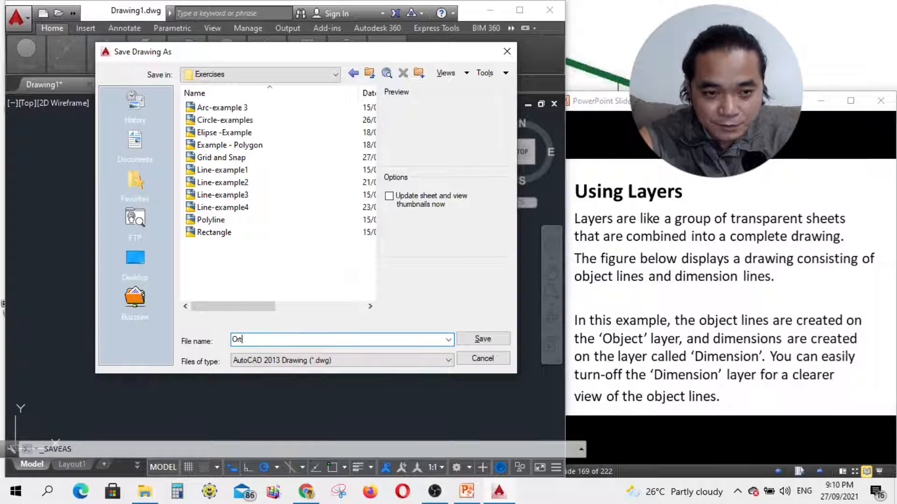
type("ho")
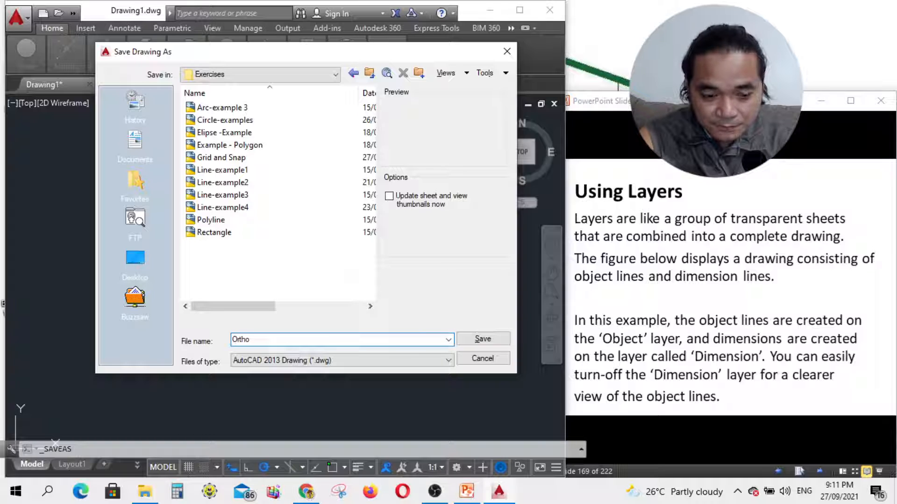
type(" and")
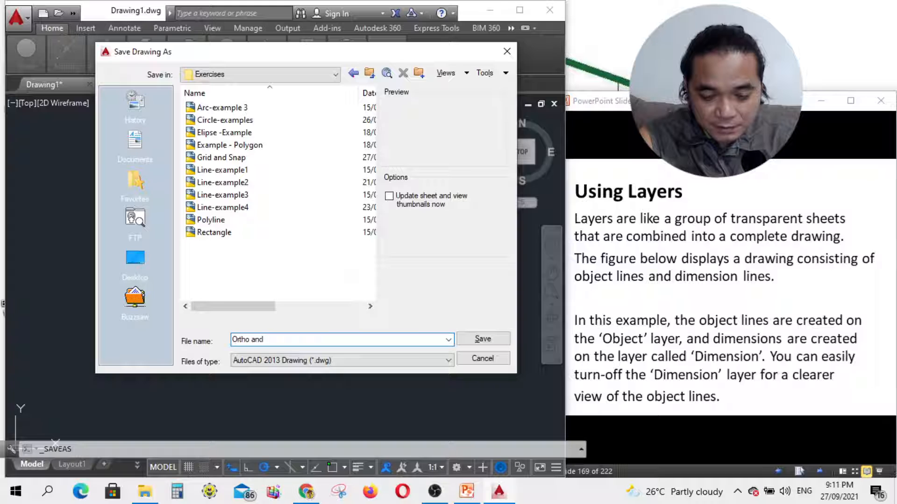
type(" Pola")
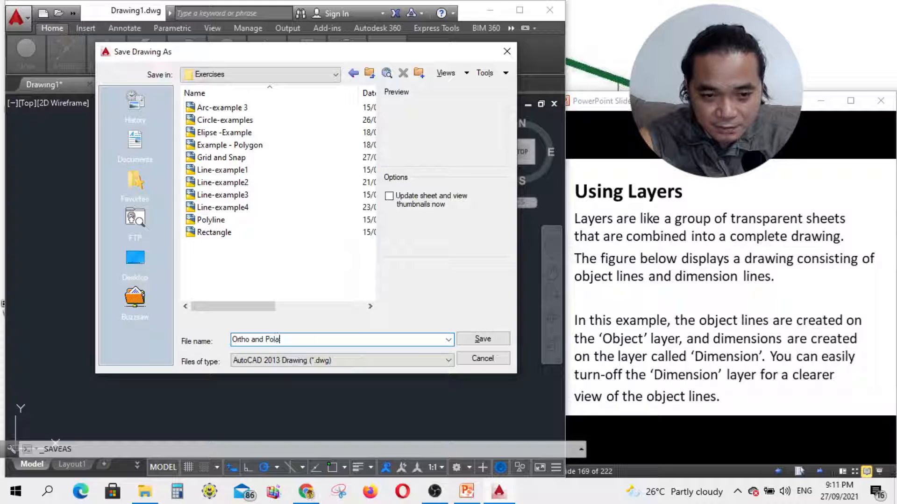
type("r")
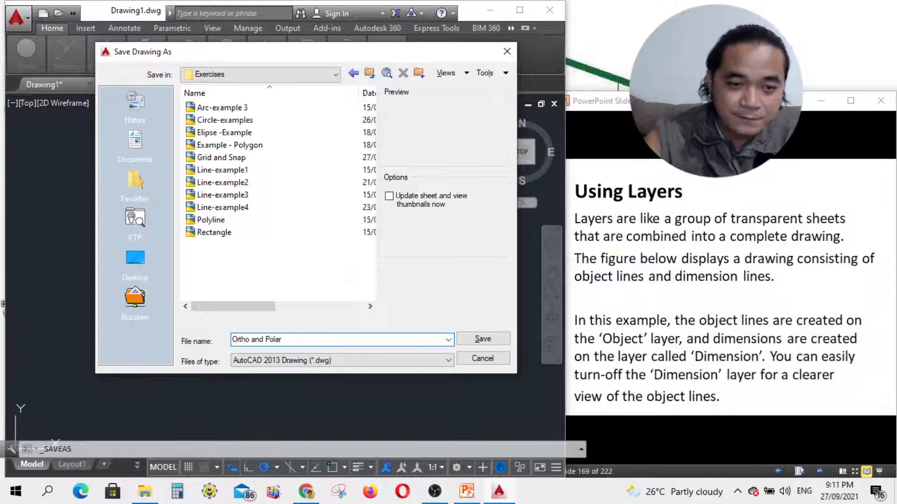
left_click(500, 339)
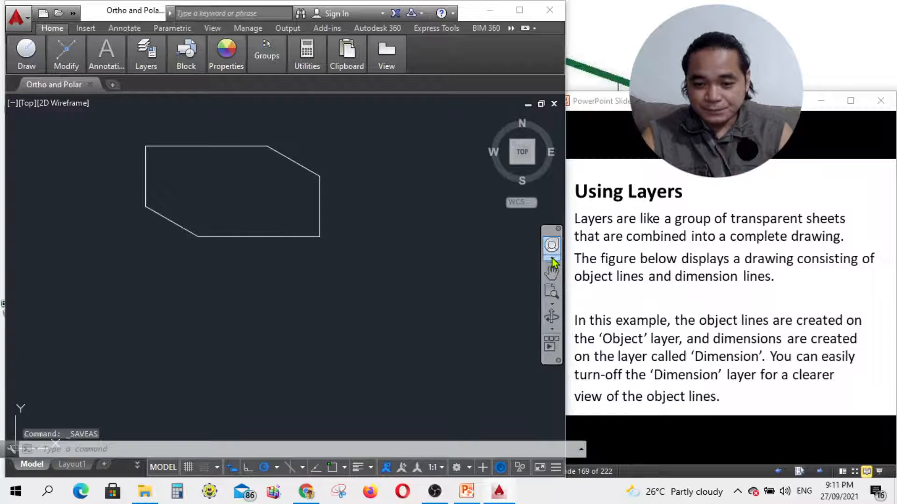
left_click(436, 496)
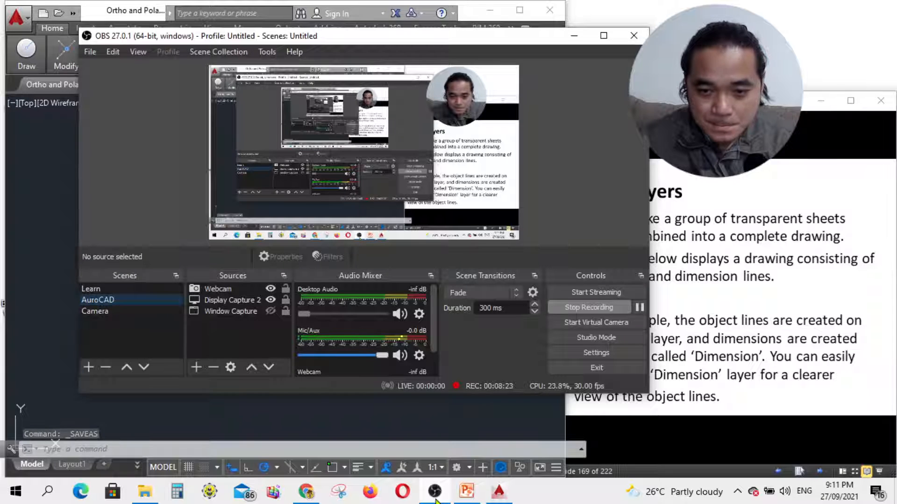
left_click(435, 496)
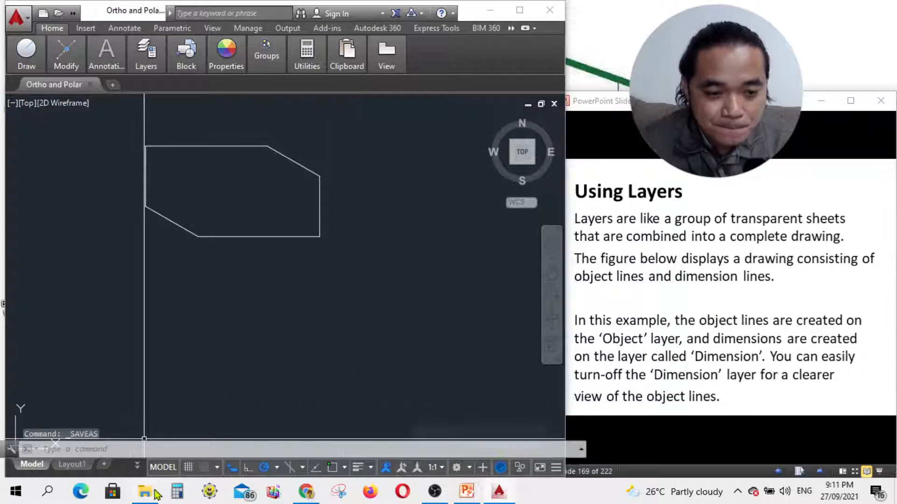
left_click(436, 493)
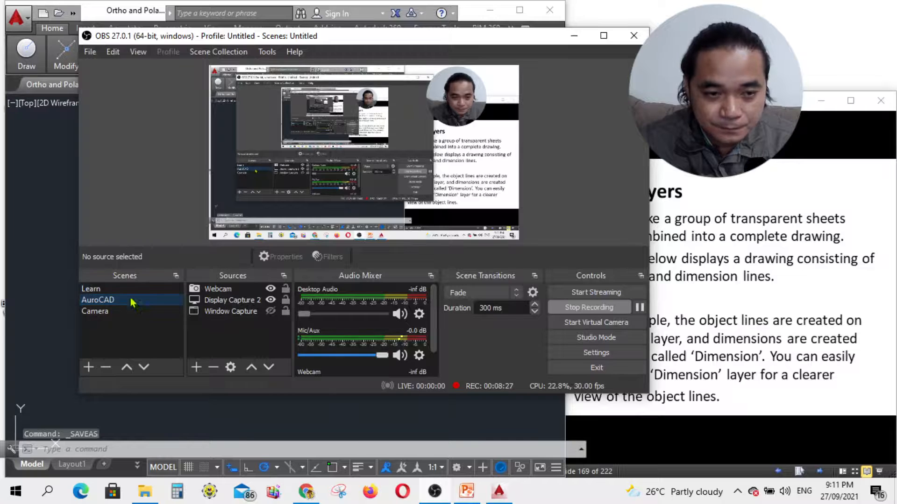